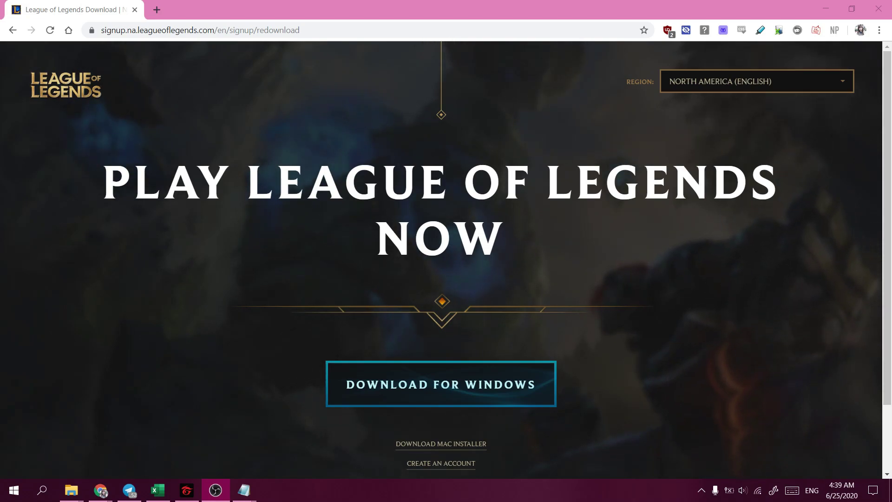
# Bring the browser window back into focus and scroll through its page.
pyautogui.click(573, 321)
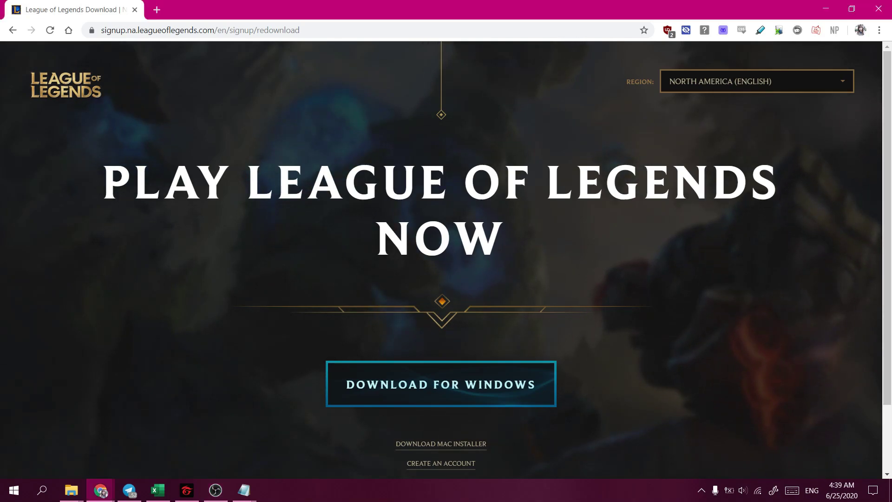
pyautogui.hotkey('alt', 'Tab')
pyautogui.click(521, 272)
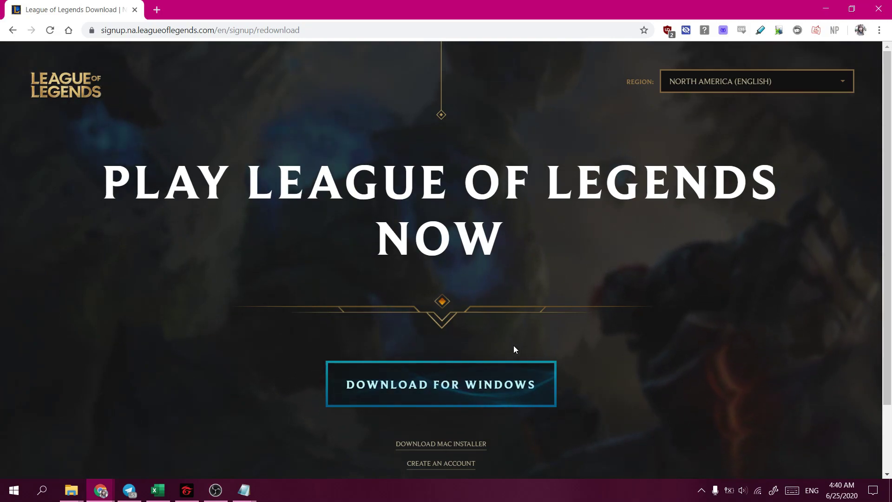
pyautogui.scroll(-1, 487, 358)
pyautogui.scroll(1, 483, 341)
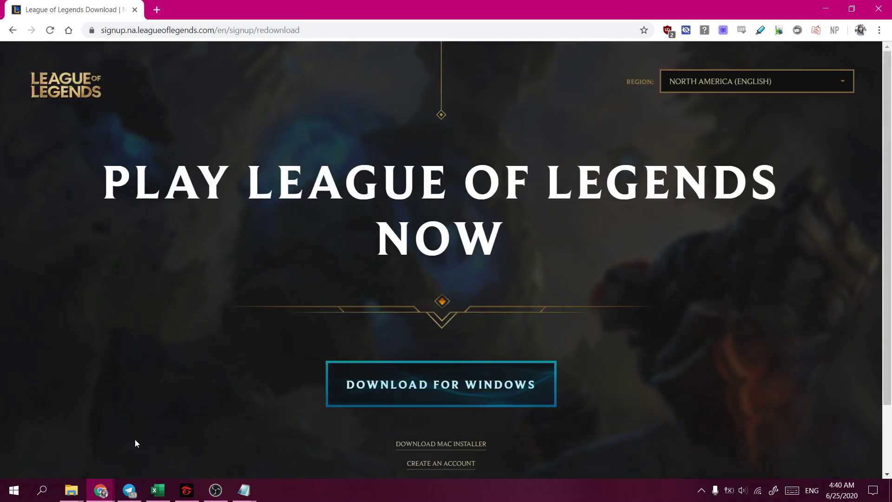
# Send LeagueClient.exe from C:\Riot Games\League of Legends to the desktop as a shortcut.
pyautogui.click(71, 490)
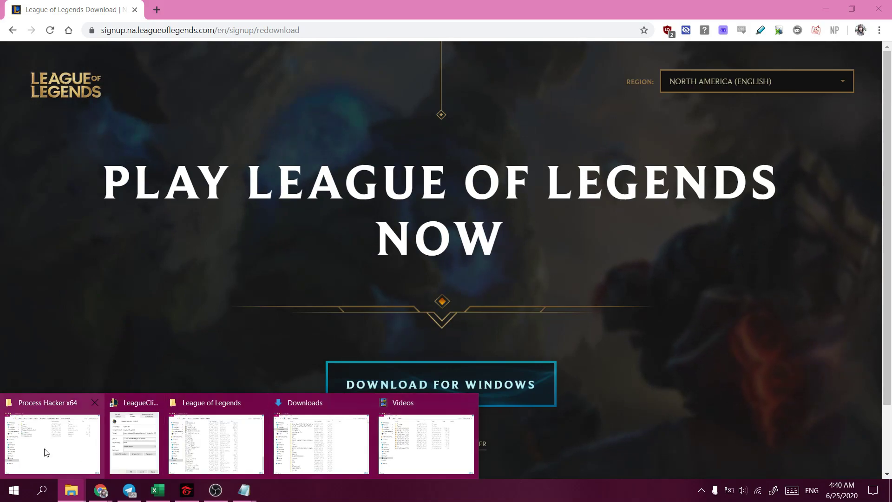
pyautogui.click(216, 443)
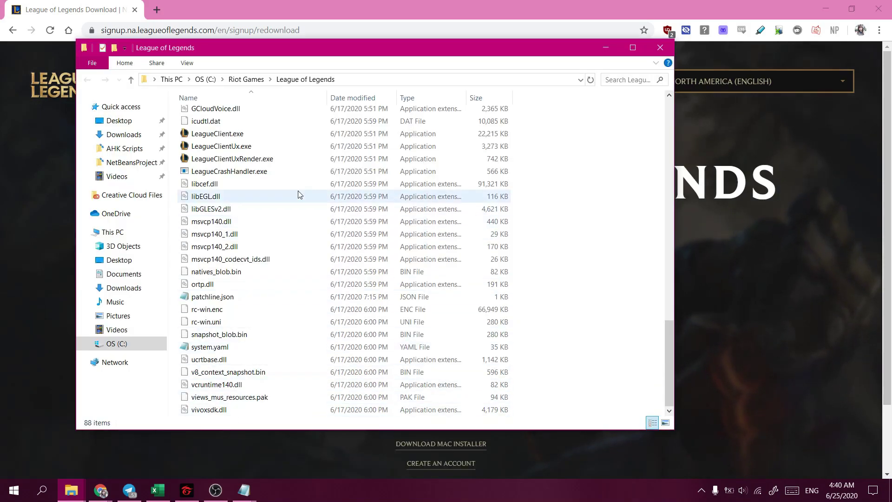
pyautogui.scroll(1, 299, 195)
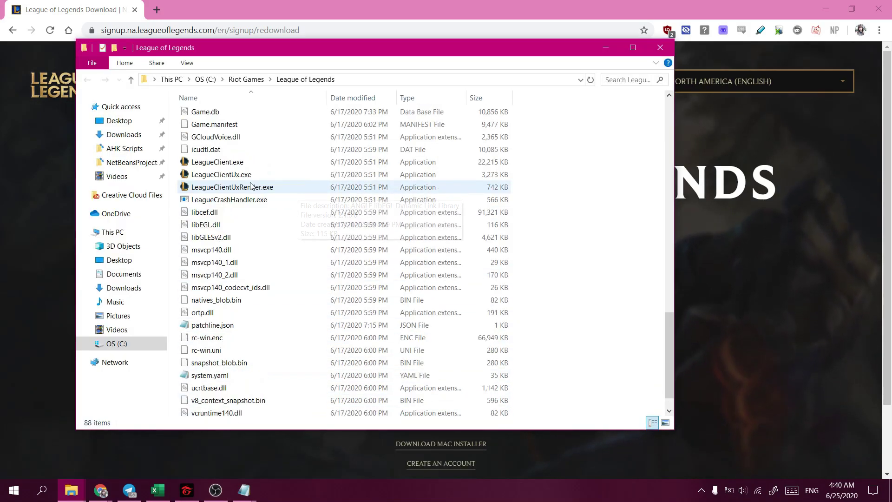
pyautogui.click(231, 168)
pyautogui.rightClick(230, 167)
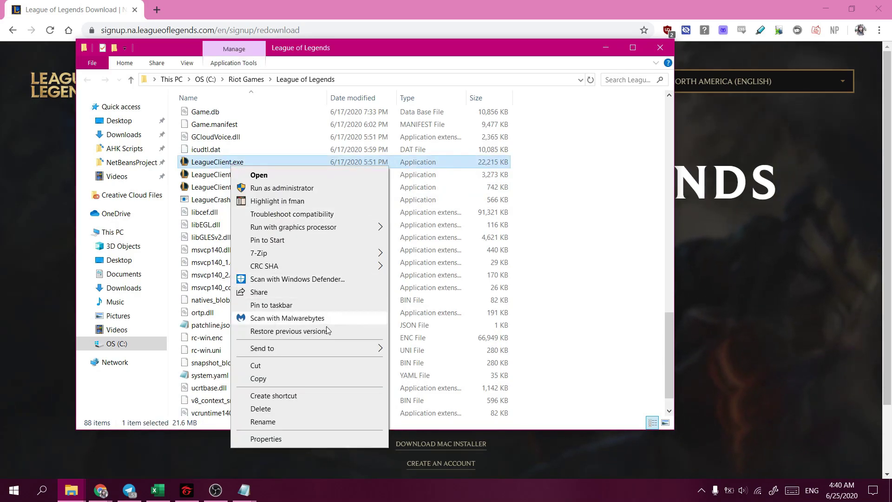
pyautogui.moveTo(346, 347)
pyautogui.click(418, 375)
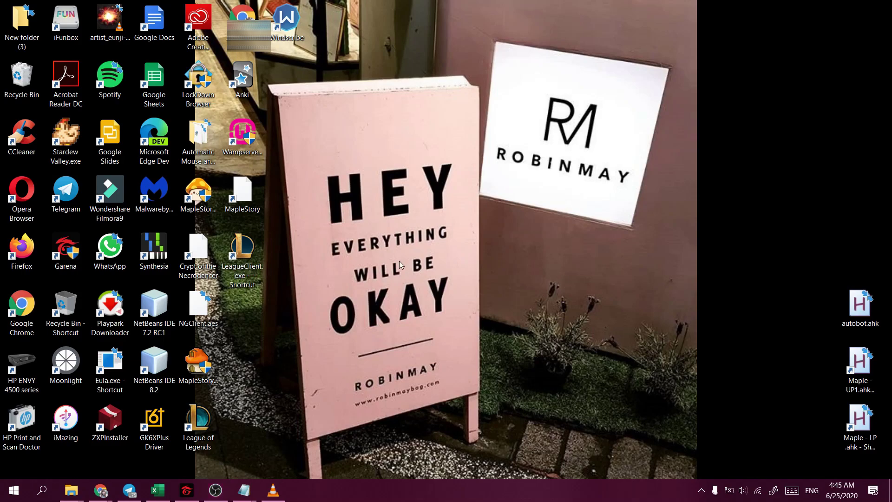
# Append --locale=ko_KR to the LeagueClient shortcut's Target in its Properties and apply it.
pyautogui.click(250, 245)
pyautogui.rightClick(249, 244)
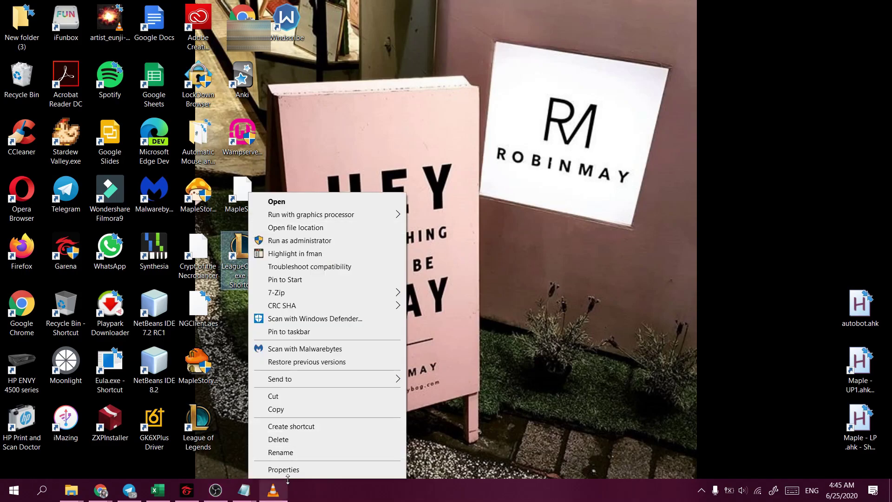
pyautogui.click(284, 470)
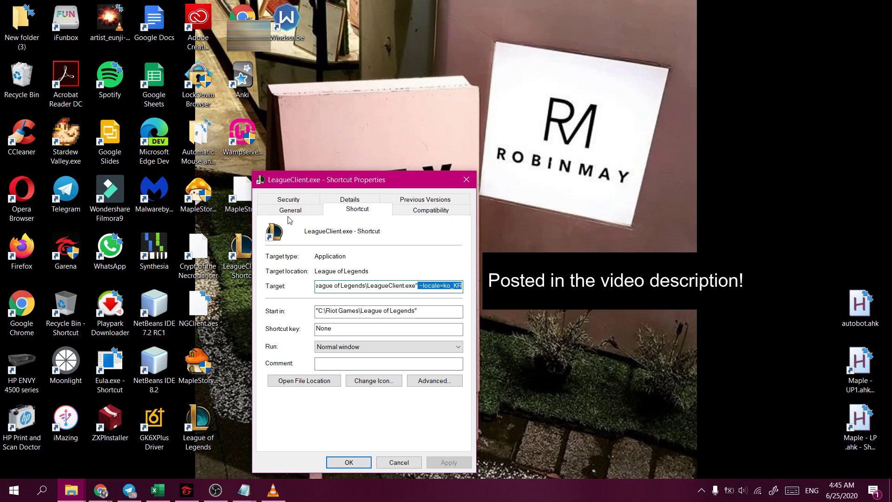
pyautogui.click(290, 211)
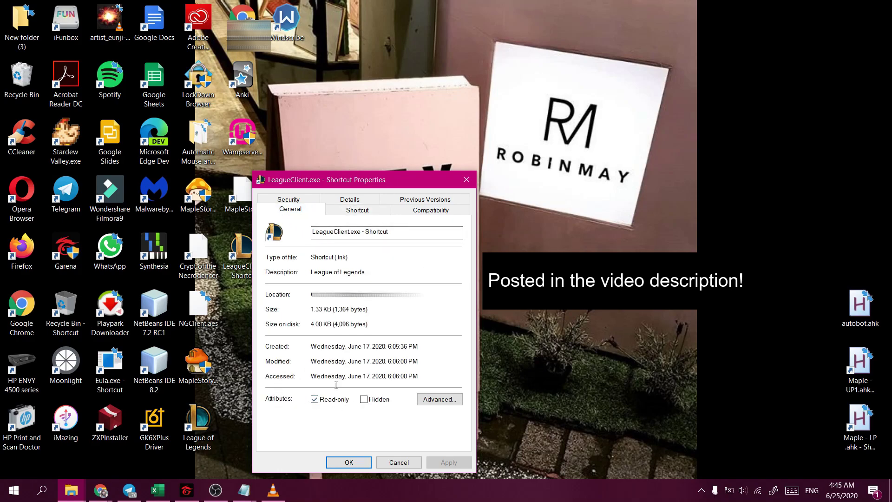
pyautogui.click(349, 462)
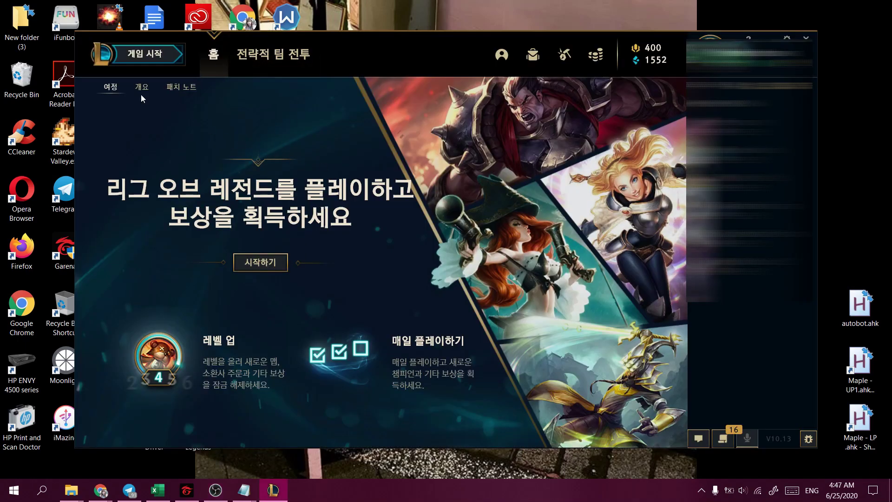
# Start a 훈련 > 연습 모드 (Practice Mode) game and lock in Ezreal.
pyautogui.click(144, 53)
pyautogui.click(200, 87)
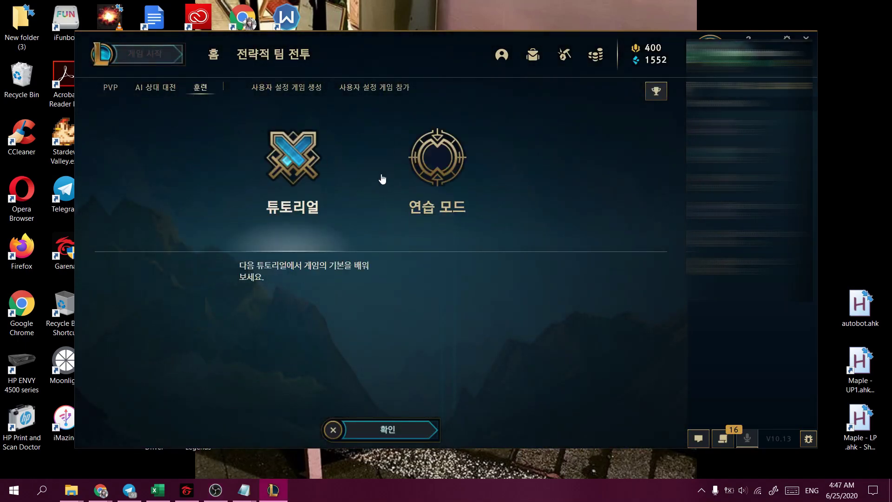
pyautogui.click(382, 179)
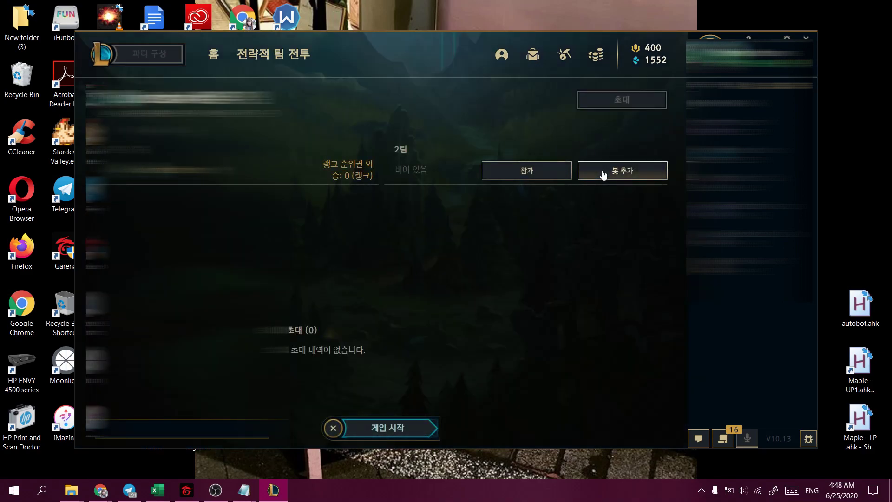
pyautogui.click(414, 424)
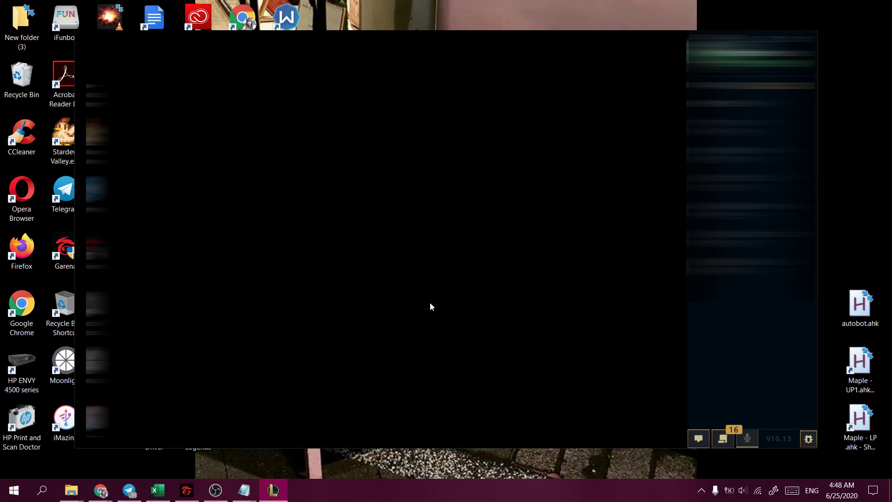
pyautogui.click(416, 183)
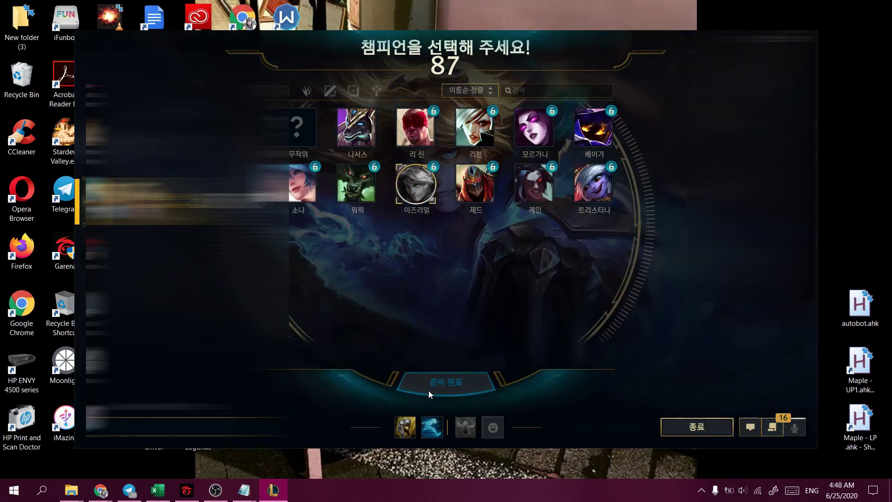
pyautogui.click(437, 392)
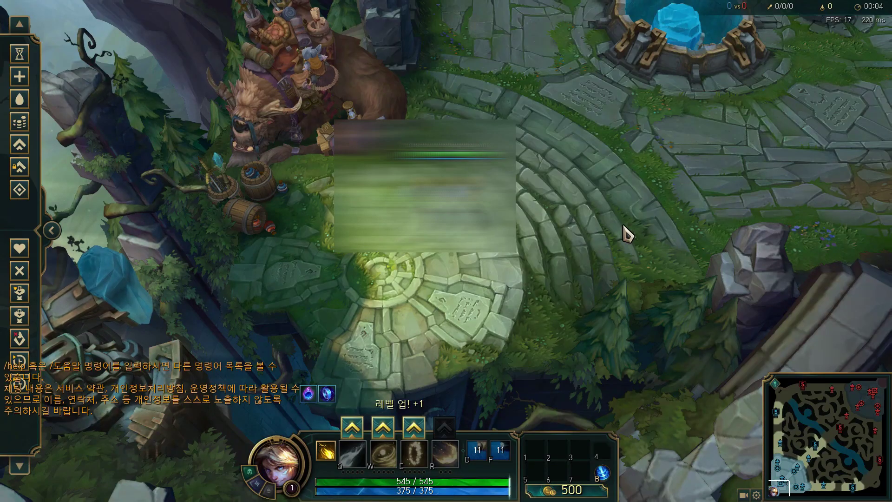
# Walk Ezreal left and back right, then leave the match for the desktop.
pyautogui.rightClick(344, 265)
pyautogui.rightClick(288, 175)
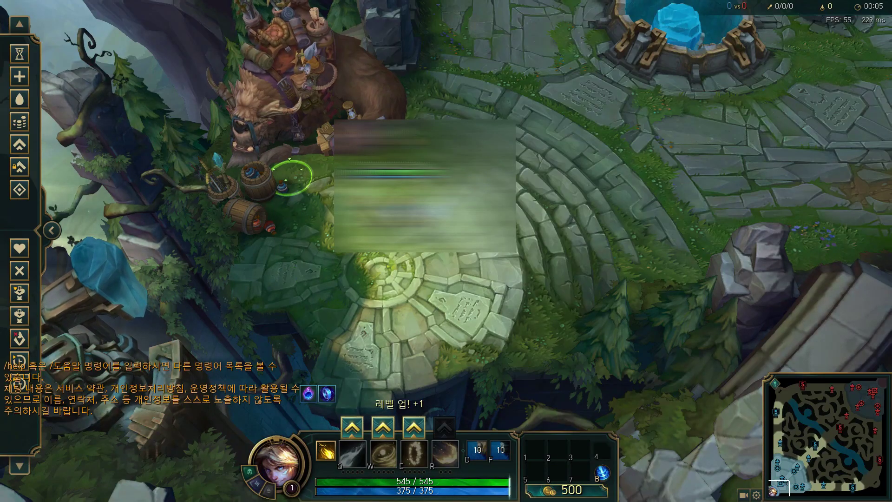
pyautogui.rightClick(392, 255)
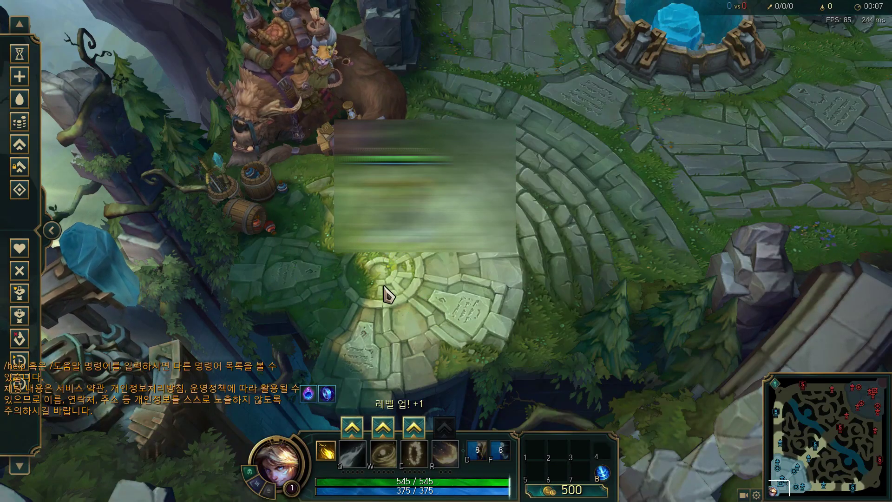
pyautogui.press('Escape')
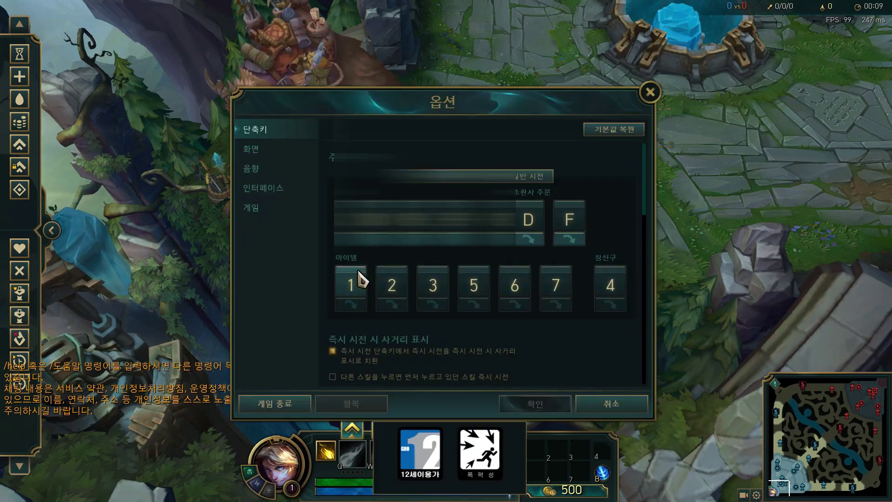
pyautogui.hotkey('alt', 'Tab')
# Open the LeagueClient shortcut's containing folder from its Properties.
pyautogui.click(242, 271)
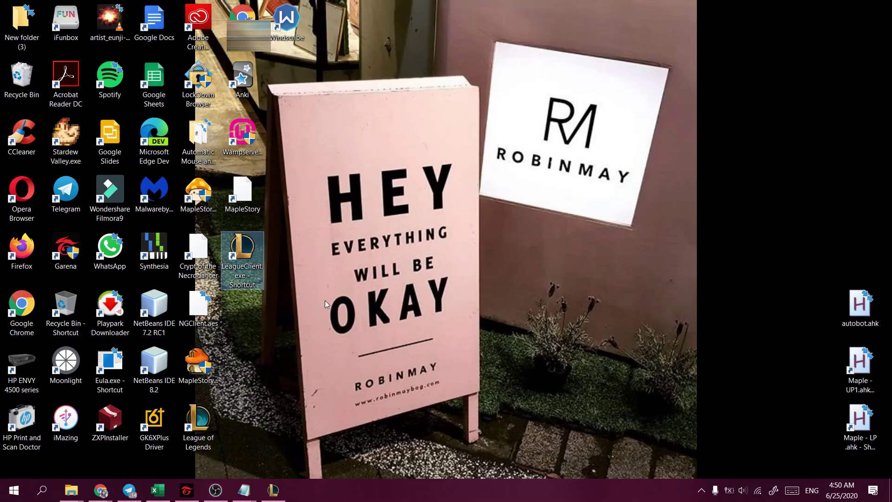
pyautogui.rightClick(242, 260)
pyautogui.click(298, 469)
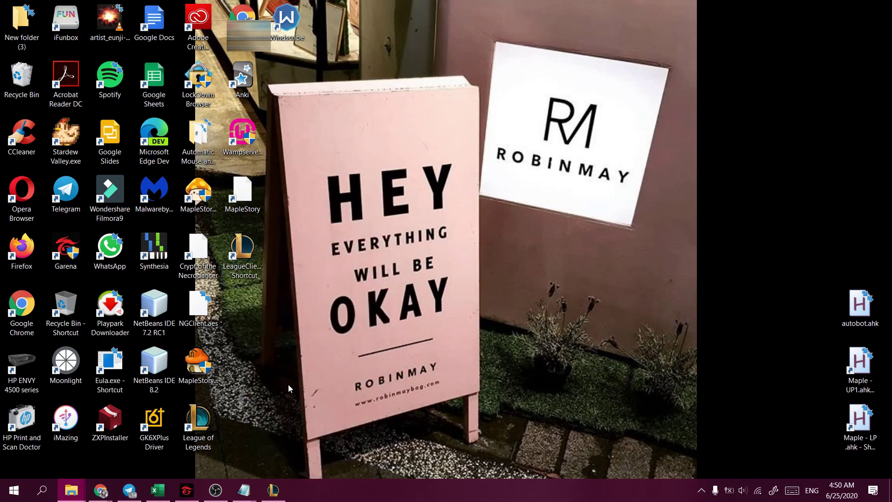
pyautogui.click(306, 384)
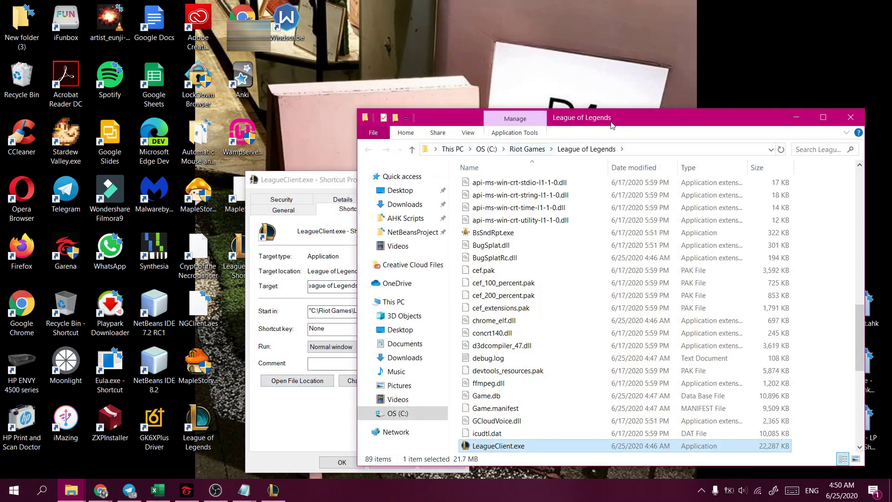
# Navigate into the Game\DATA folder of the League of Legends install.
pyautogui.moveTo(612, 124); pyautogui.dragTo(318, 72)
pyautogui.click(328, 154)
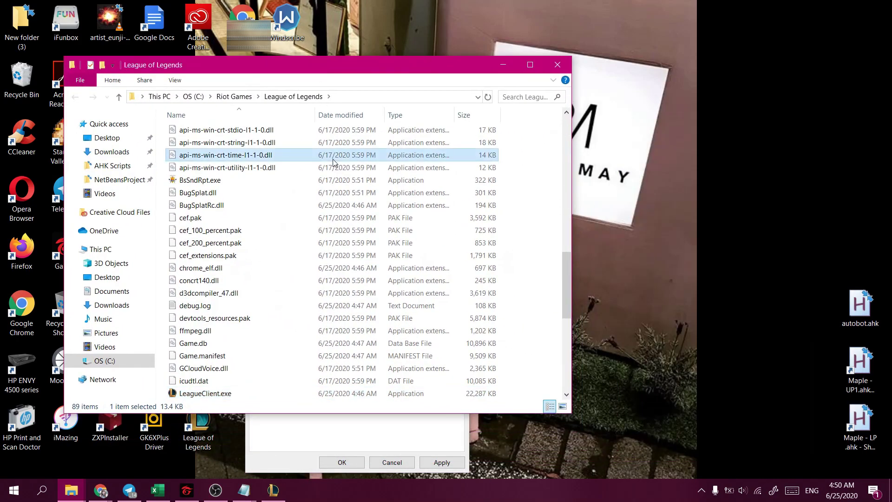
pyautogui.scroll(12, 331, 163)
pyautogui.doubleClick(331, 159)
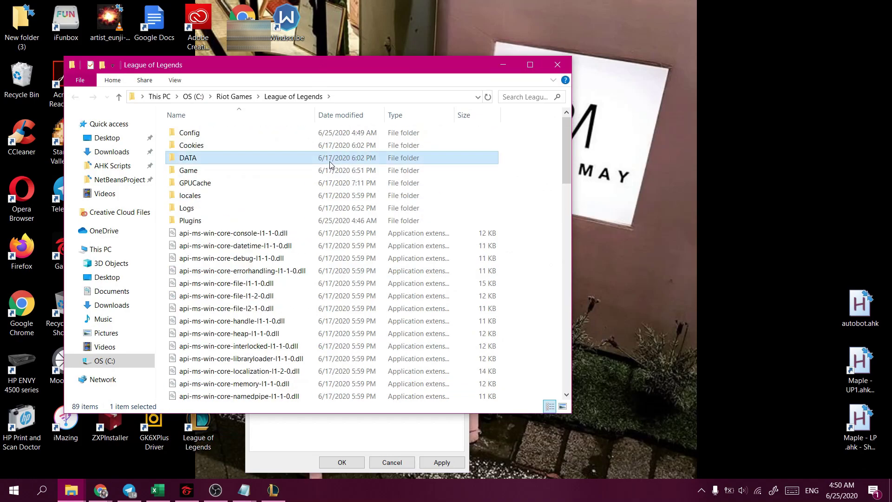
pyautogui.click(303, 100)
pyautogui.doubleClick(265, 173)
pyautogui.click(243, 135)
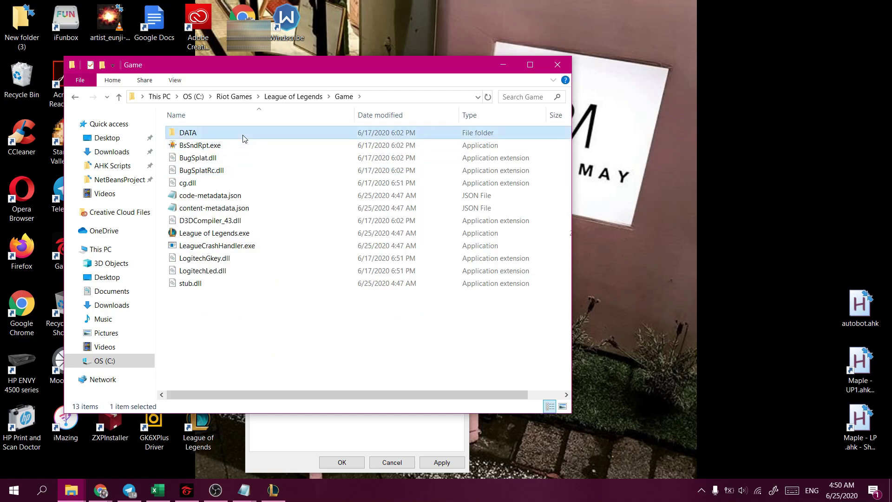
pyautogui.doubleClick(243, 135)
# Copy the FINAL folder and return to the League of Legends folder.
pyautogui.rightClick(237, 135)
pyautogui.click(177, 137)
pyautogui.rightClick(178, 137)
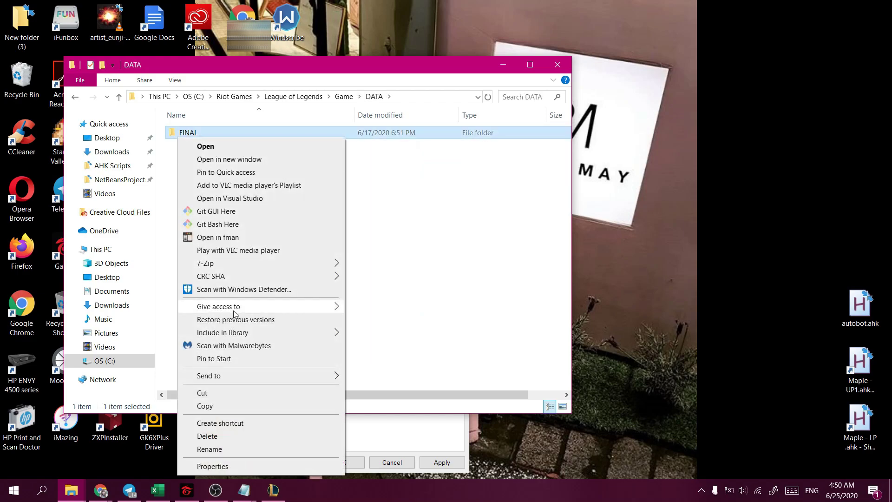
pyautogui.click(204, 405)
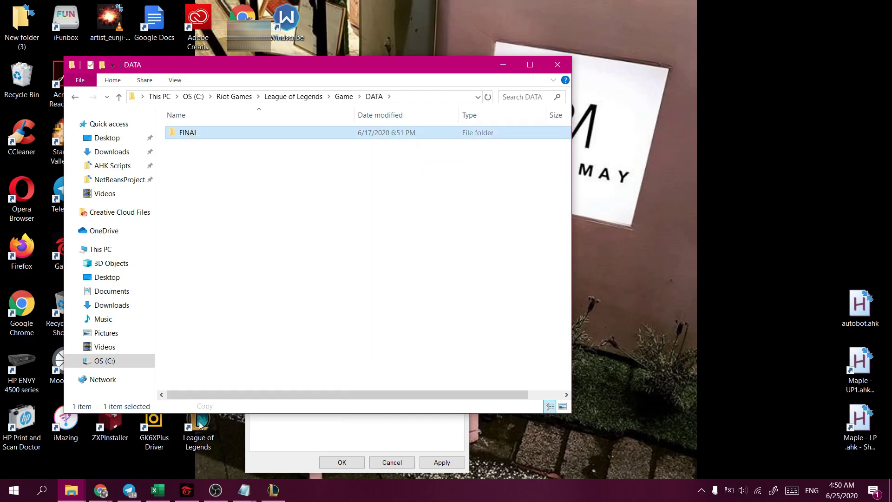
pyautogui.click(325, 97)
# Paste FINAL into Garena's 32771\Game\DATA folder, replacing the existing files.
pyautogui.moveTo(71, 490)
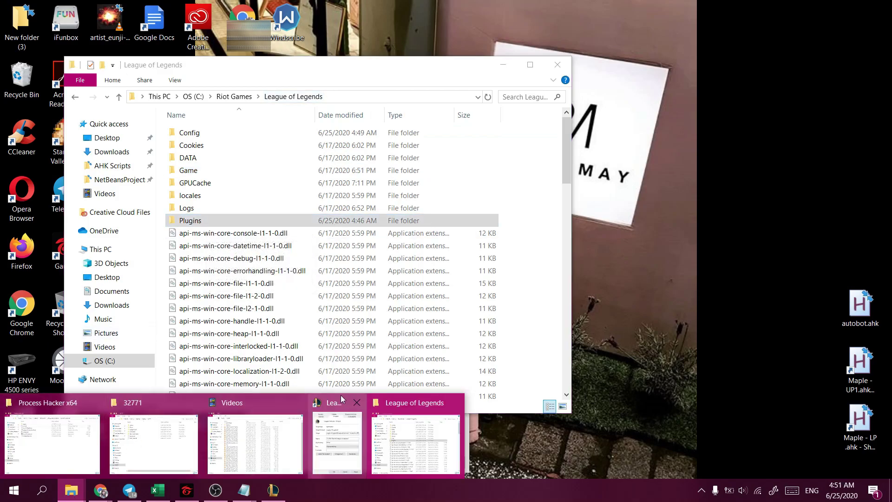
pyautogui.click(128, 442)
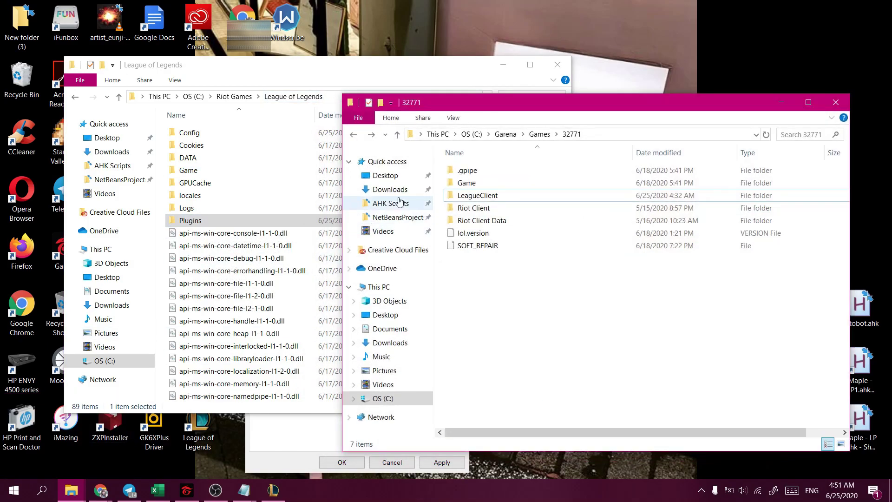
pyautogui.doubleClick(479, 186)
pyautogui.doubleClick(466, 194)
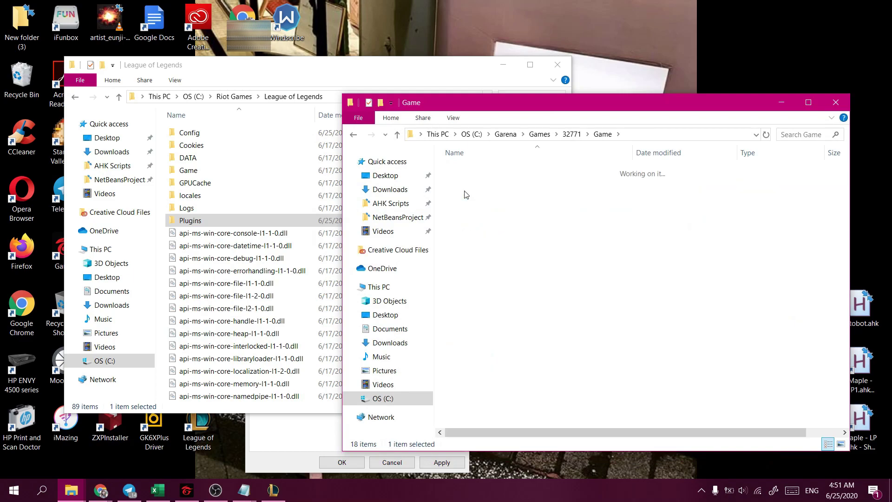
pyautogui.rightClick(474, 194)
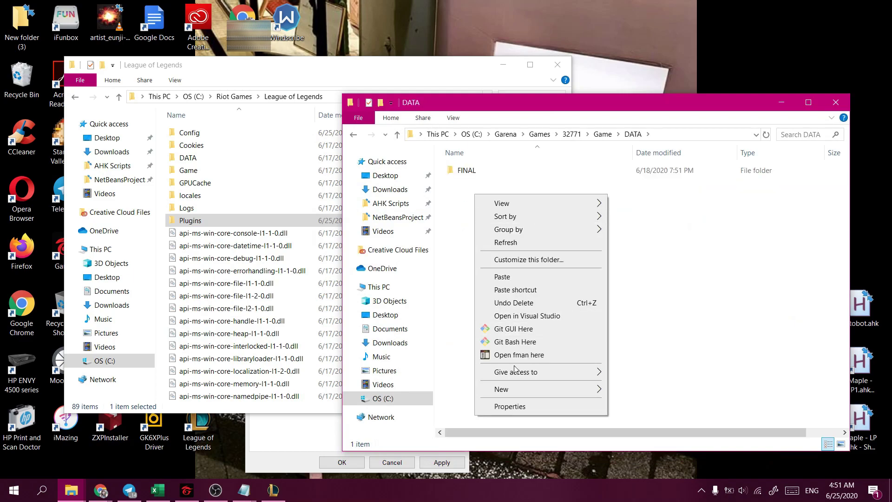
pyautogui.click(519, 278)
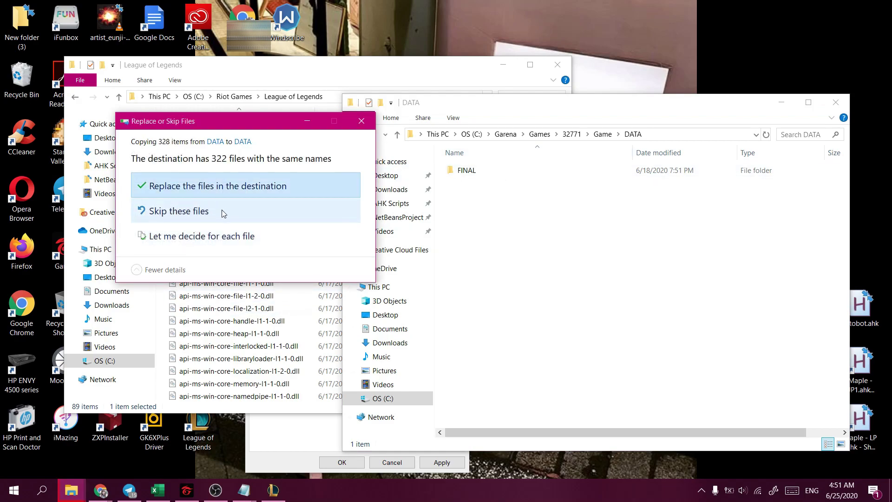
pyautogui.click(282, 194)
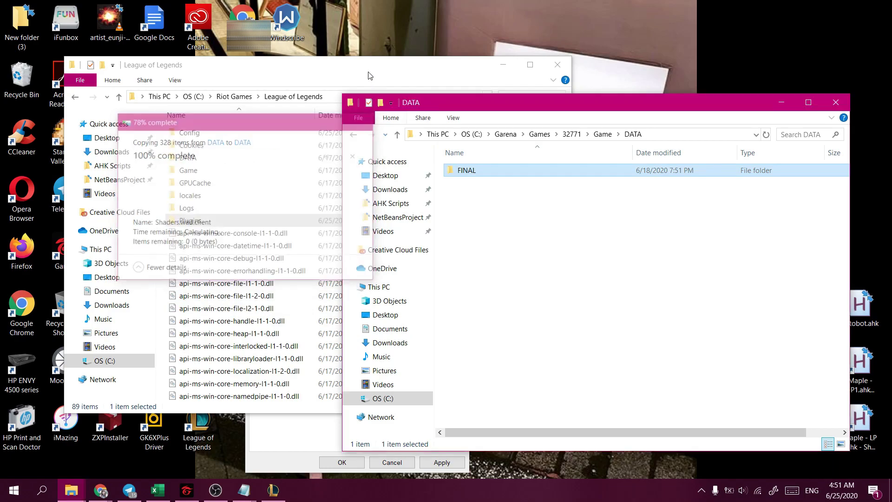
# Return to the 32771 folder and copy the League of Legends client files.
pyautogui.click(541, 137)
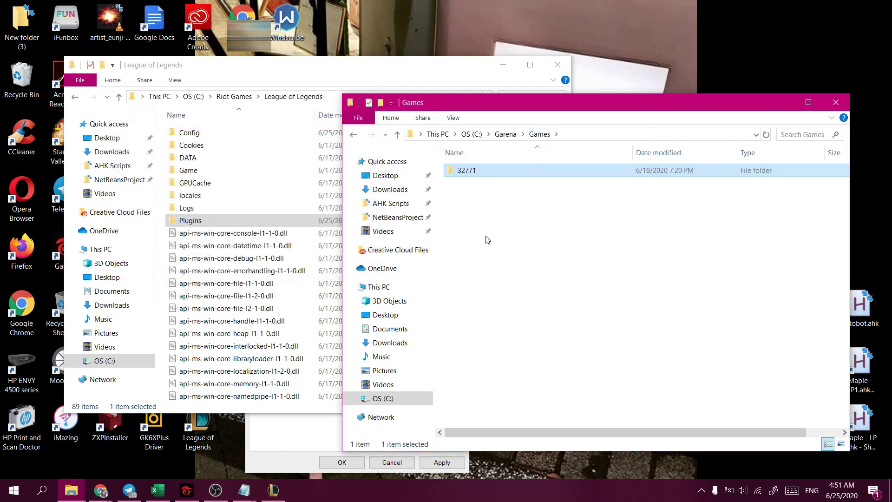
pyautogui.doubleClick(489, 171)
pyautogui.click(192, 223)
pyautogui.rightClick(192, 224)
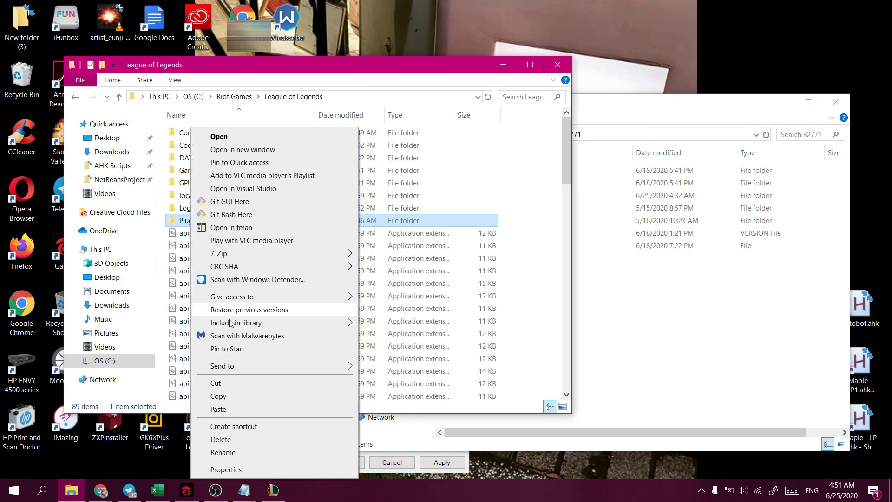
pyautogui.click(240, 398)
# Paste the client files into 32771\LeagueClient, skipping files that already exist.
pyautogui.click(418, 432)
pyautogui.doubleClick(472, 196)
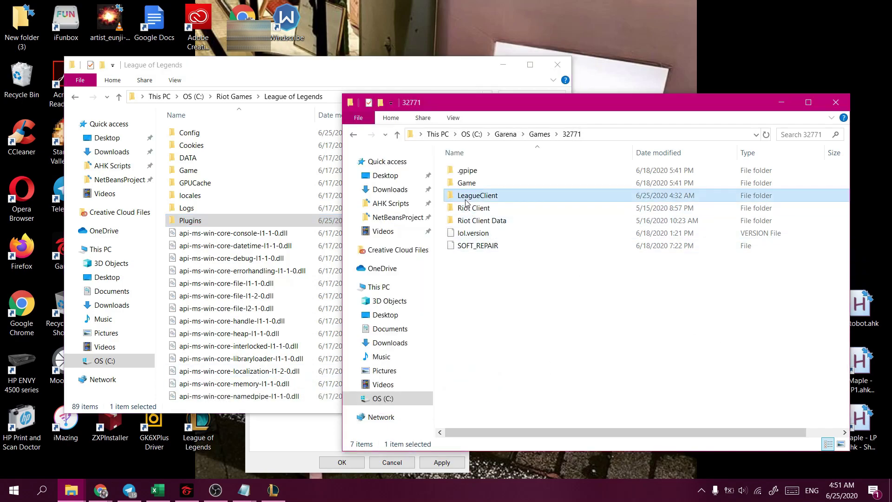
pyautogui.click(449, 245)
pyautogui.rightClick(451, 243)
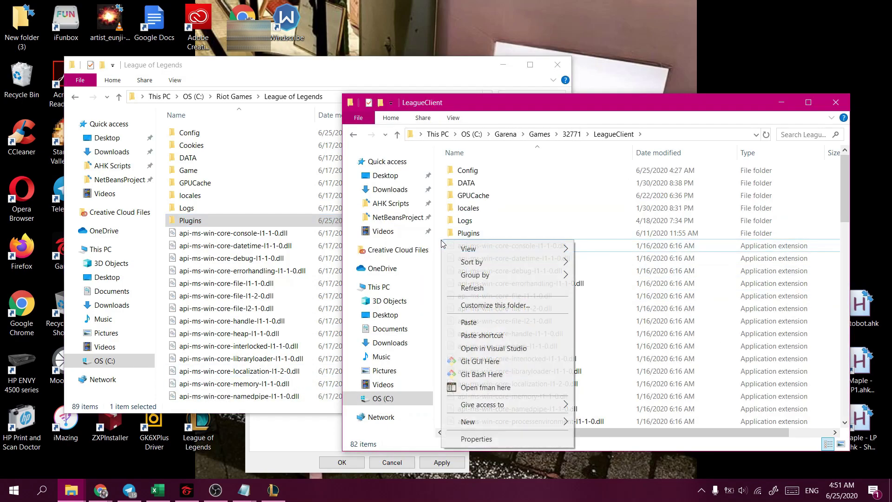
pyautogui.click(487, 325)
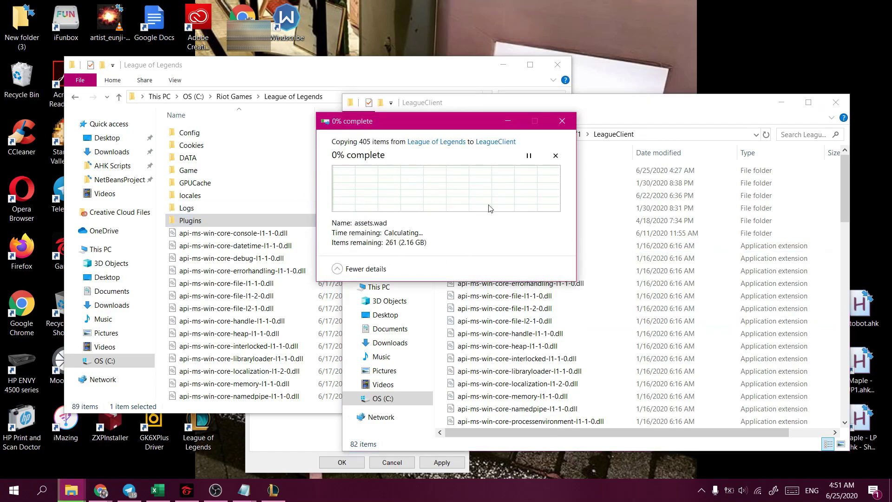
pyautogui.click(423, 210)
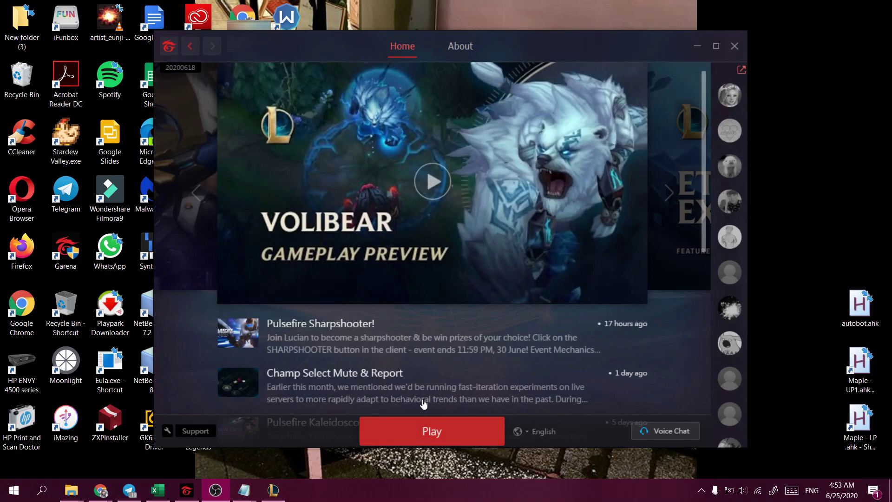
# Launch the game from Garena, then run ProcessHacker.exe and scroll down to RiotClientServices.
pyautogui.click(414, 433)
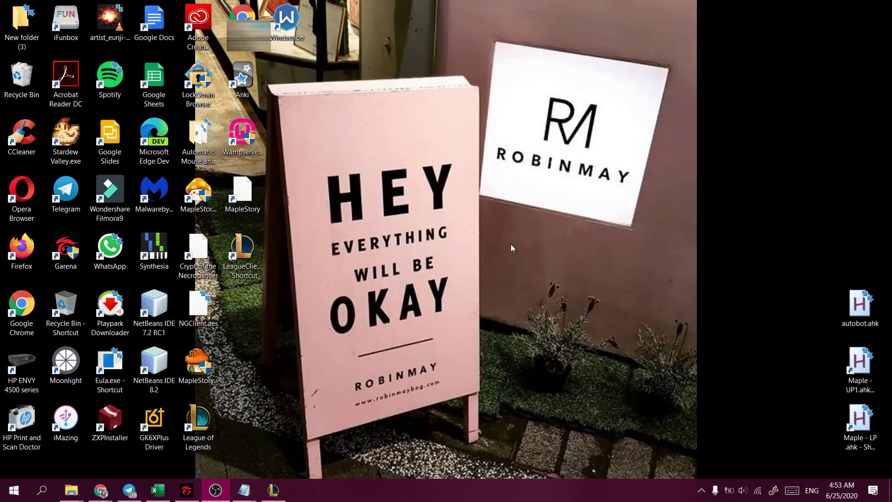
pyautogui.moveTo(71, 490)
pyautogui.click(67, 428)
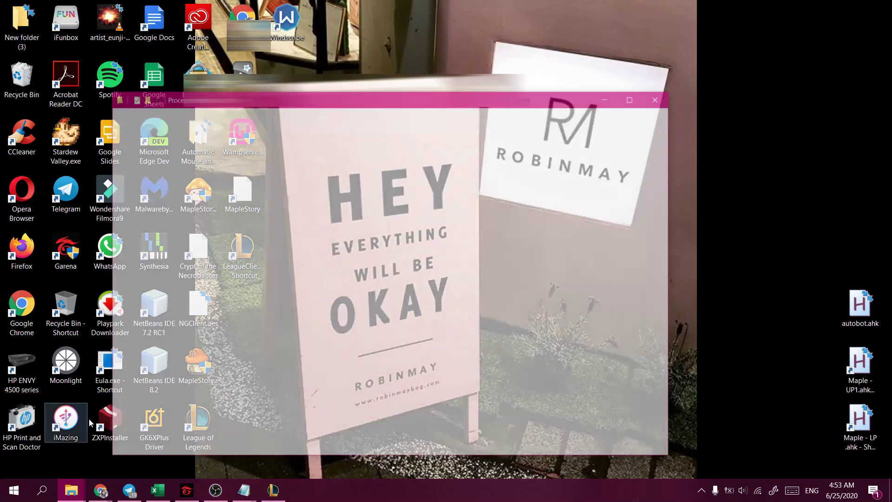
pyautogui.click(255, 195)
pyautogui.rightClick(257, 195)
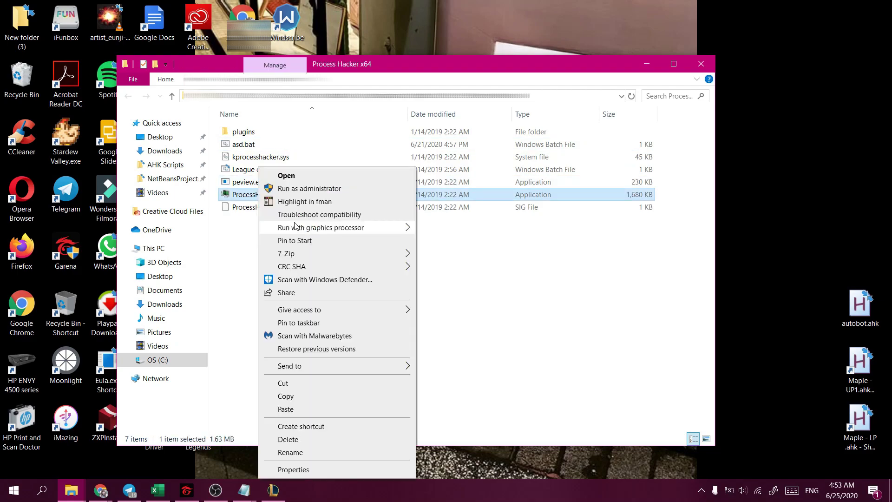
pyautogui.click(299, 189)
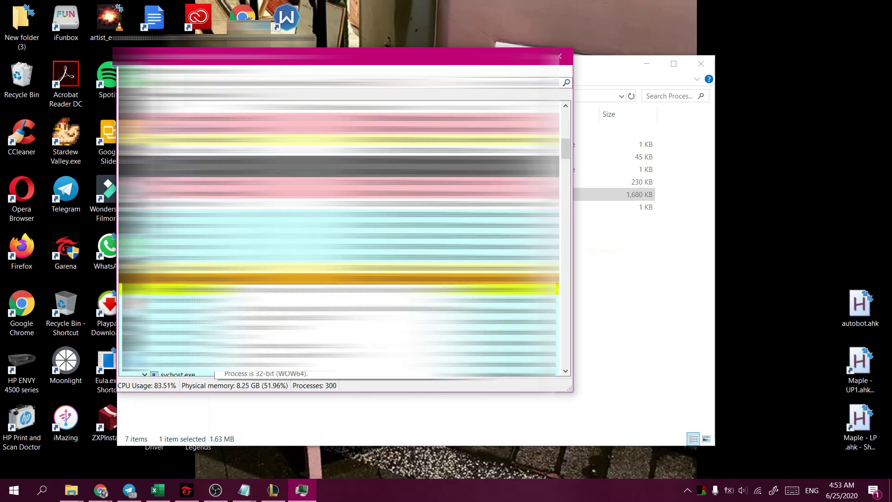
pyautogui.scroll(-3, 207, 282)
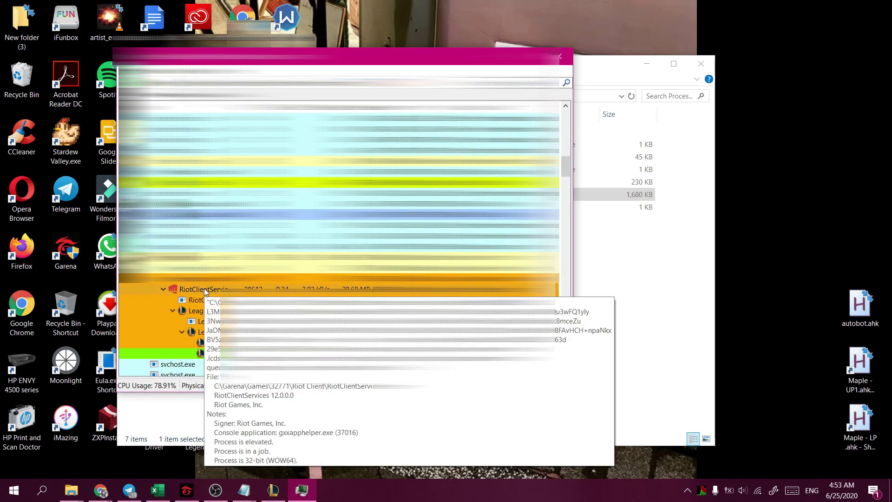
# Copy RiotClientServices' full command line from its Process Hacker properties, then close both windows.
pyautogui.rightClick(214, 291)
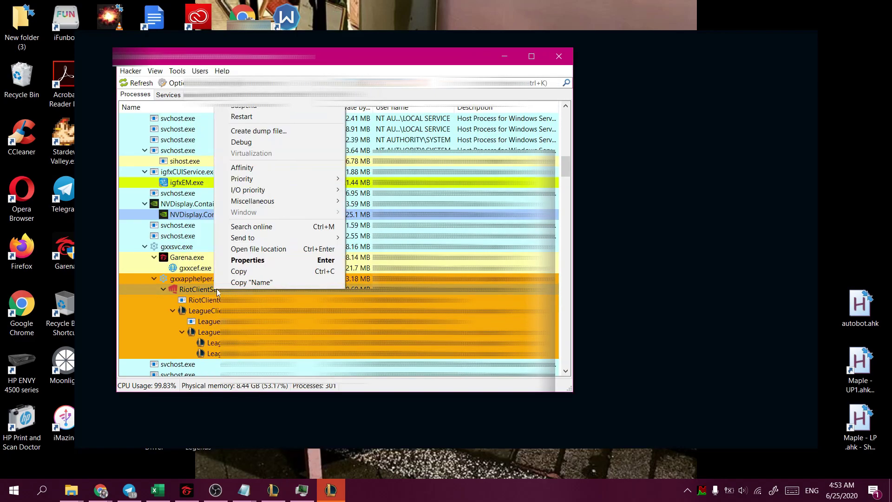
pyautogui.click(246, 261)
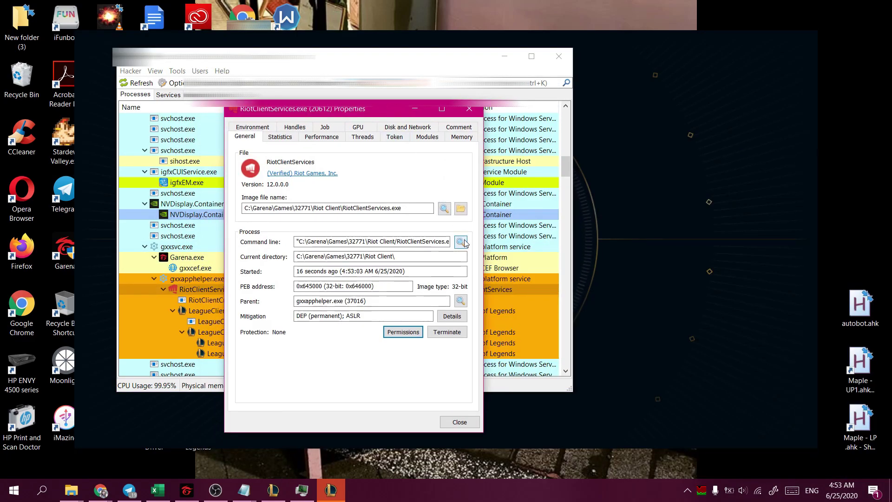
pyautogui.click(463, 242)
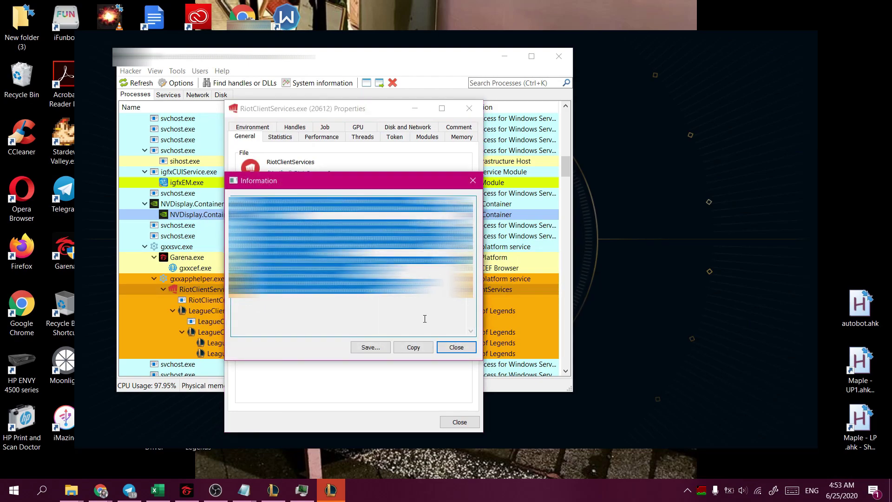
pyautogui.click(413, 348)
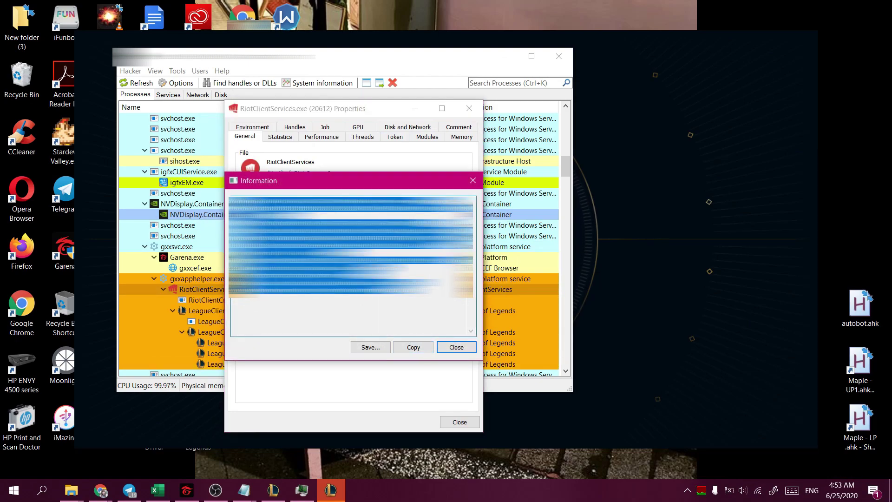
pyautogui.click(470, 352)
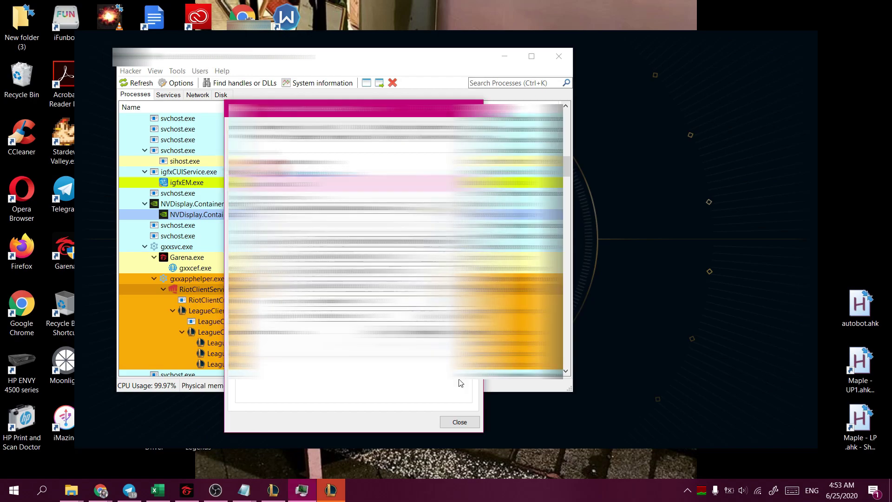
pyautogui.click(459, 422)
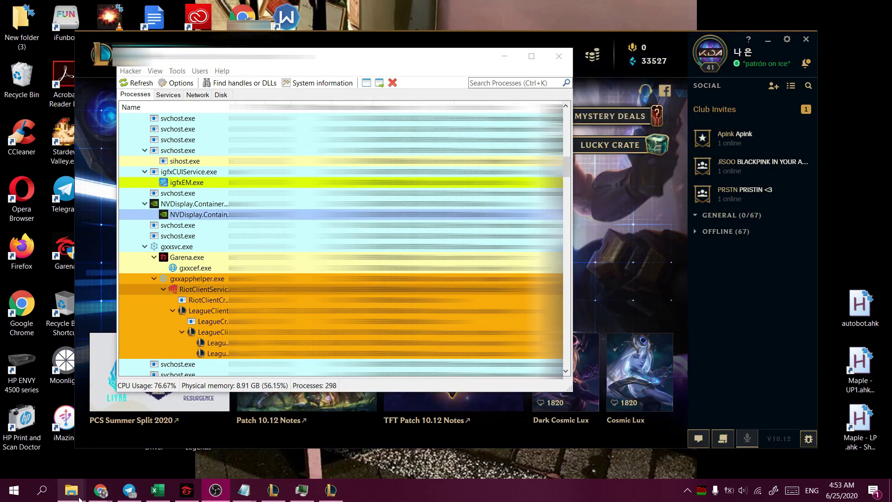
# Create a new text document named zxc.bat in the Process Hacker folder and edit it in Notepad.
pyautogui.moveTo(79, 498)
pyautogui.click(51, 443)
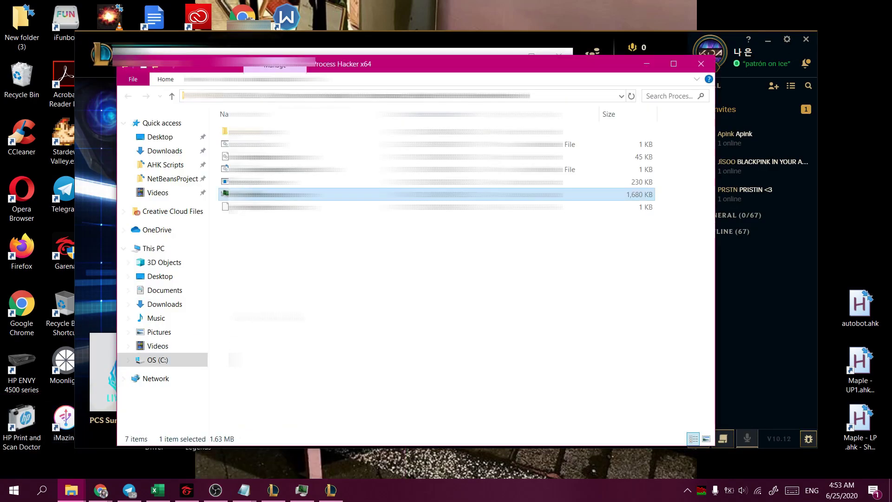
pyautogui.click(279, 251)
pyautogui.rightClick(278, 251)
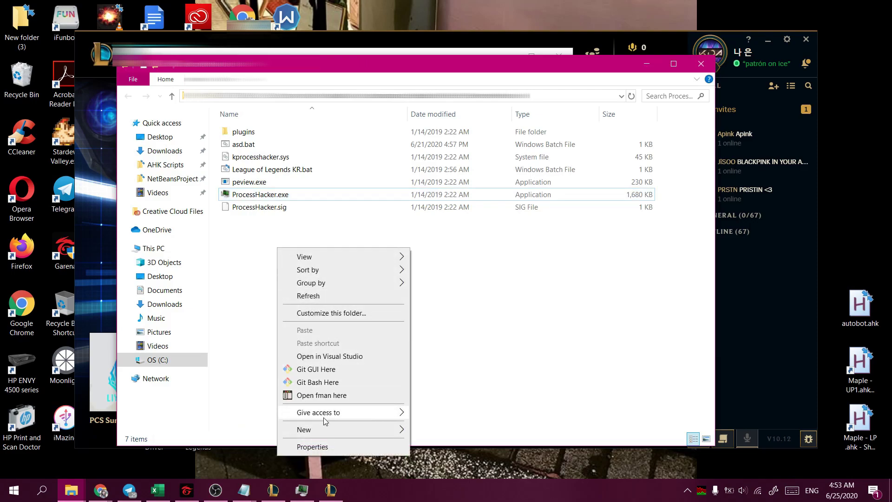
pyautogui.moveTo(336, 429)
pyautogui.click(449, 403)
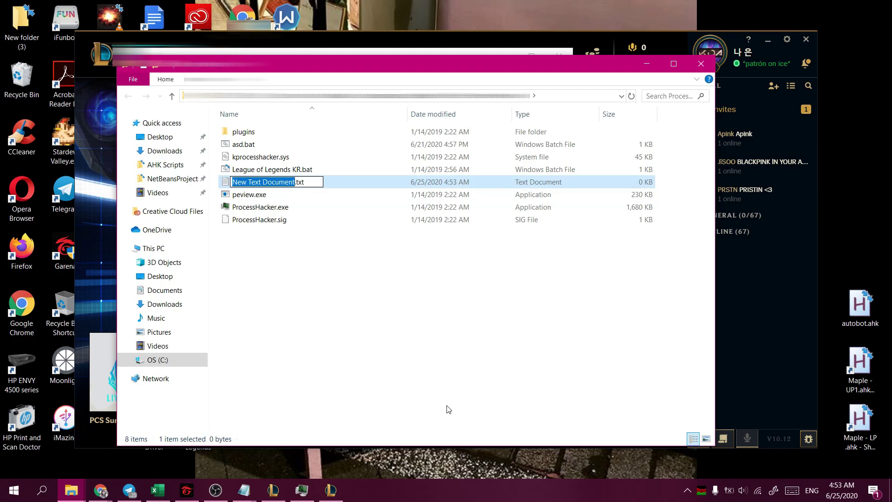
pyautogui.write('zxc')
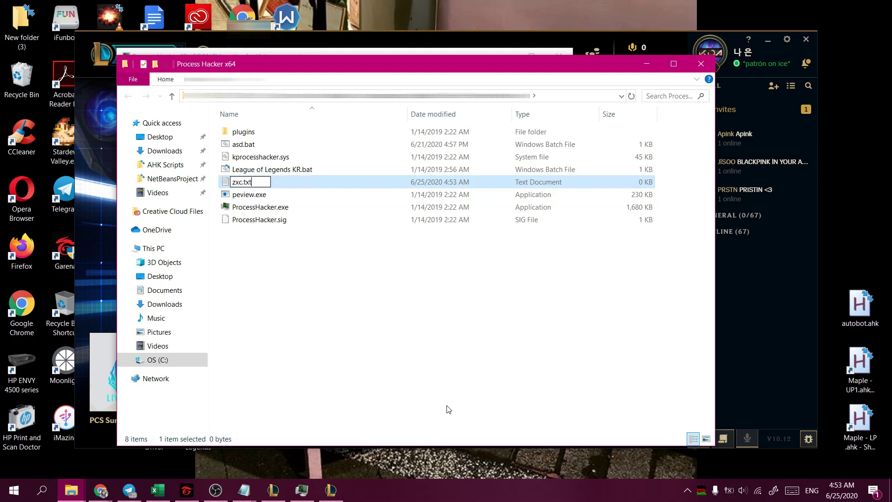
pyautogui.write('.bat')
pyautogui.press('Return')
pyautogui.press('Return')
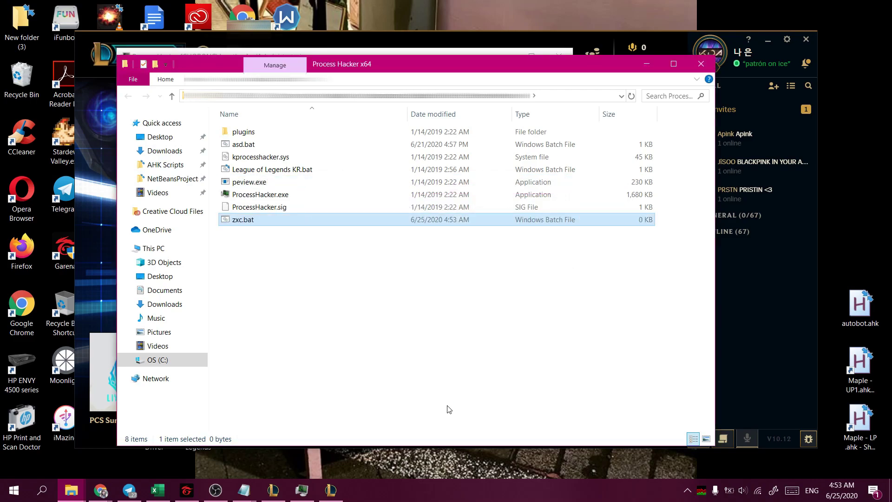
pyautogui.rightClick(239, 219)
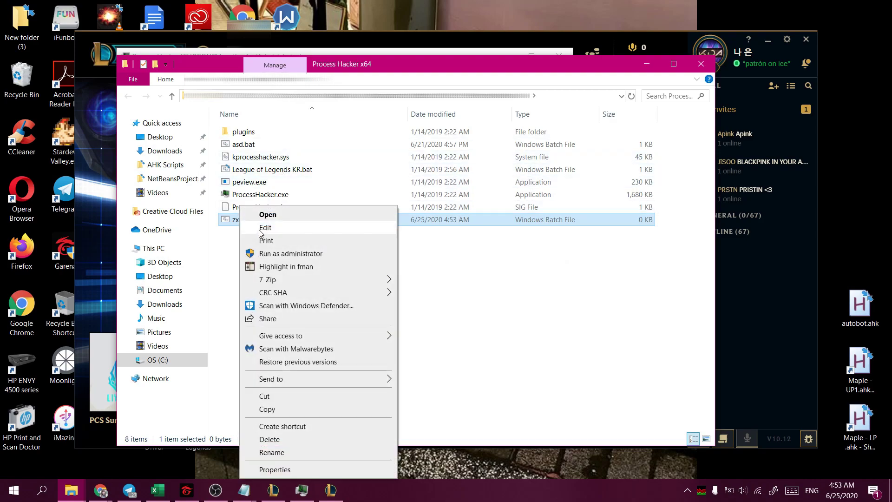
pyautogui.click(260, 227)
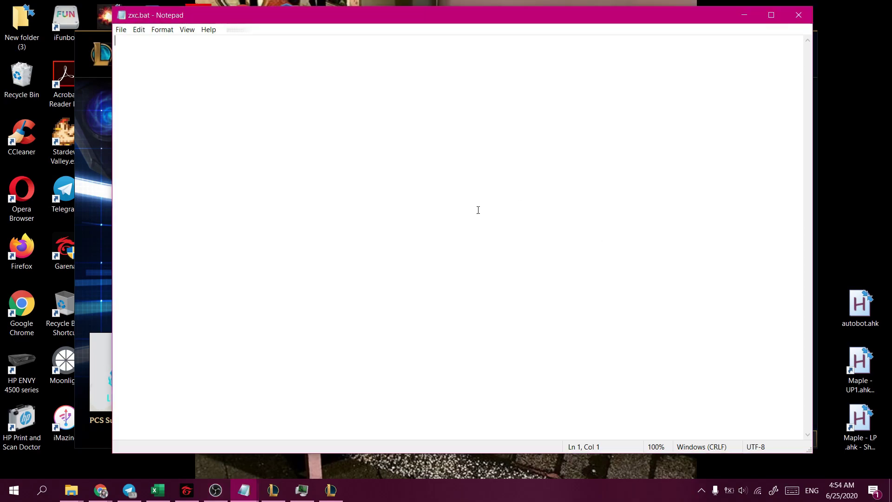
pyautogui.write('@echi')
pyautogui.press('BackSpace')
pyautogui.press('BackSpace')
pyautogui.write('o off')
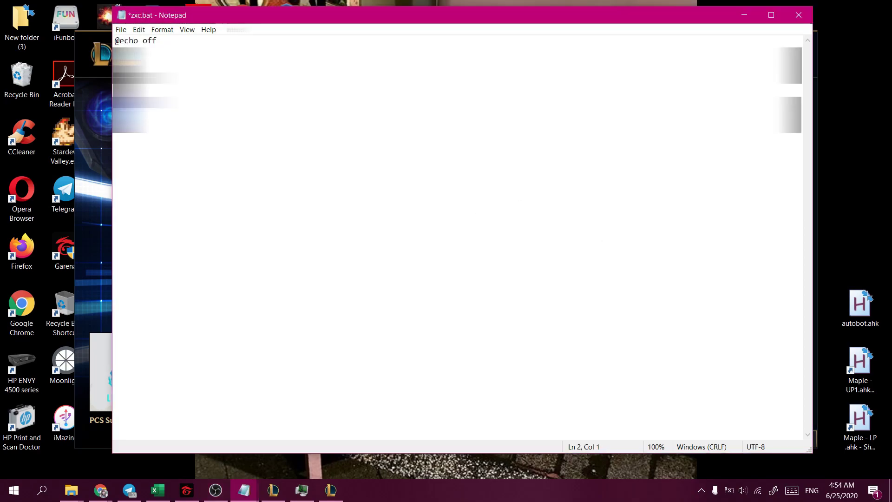
pyautogui.hotkey('ctrl', 'v')
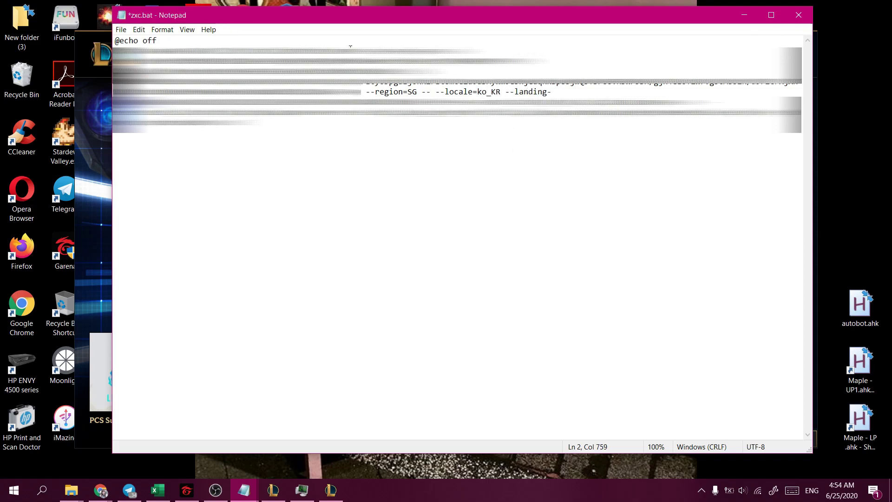
pyautogui.click(120, 29)
pyautogui.click(135, 71)
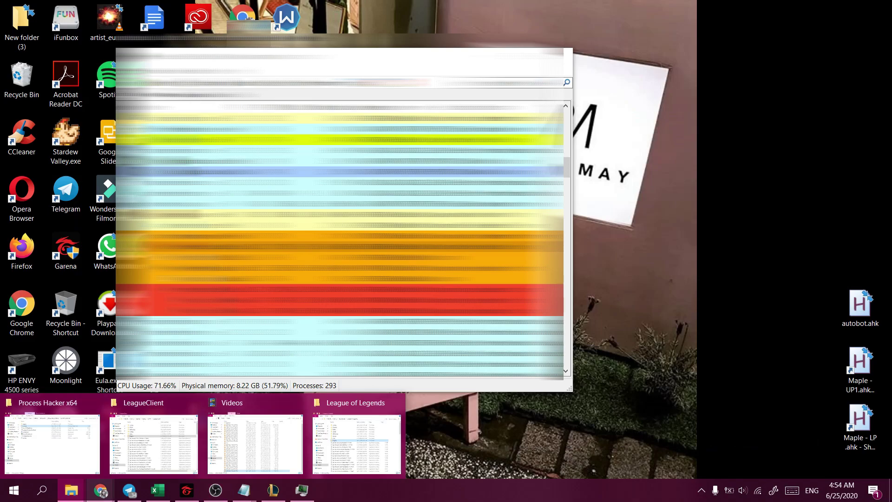
# Run zxc.bat from the Process Hacker folder and close the cmd window while the Korean client loads.
pyautogui.click(72, 448)
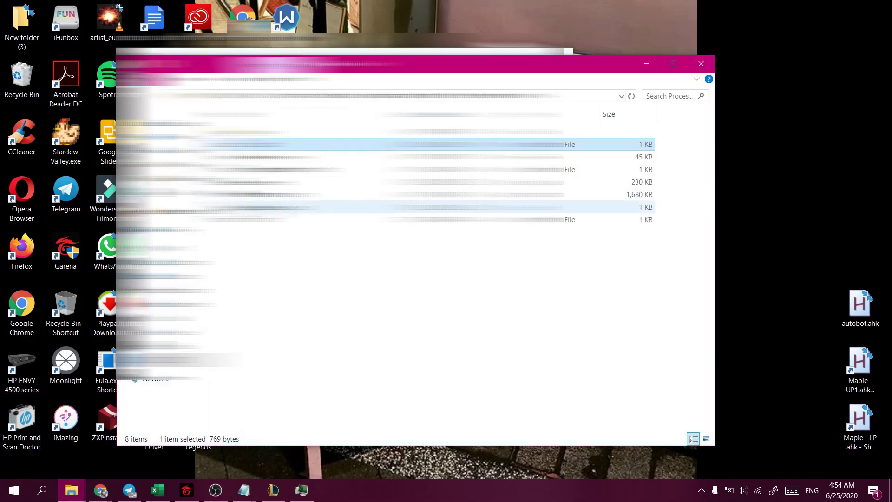
pyautogui.doubleClick(243, 221)
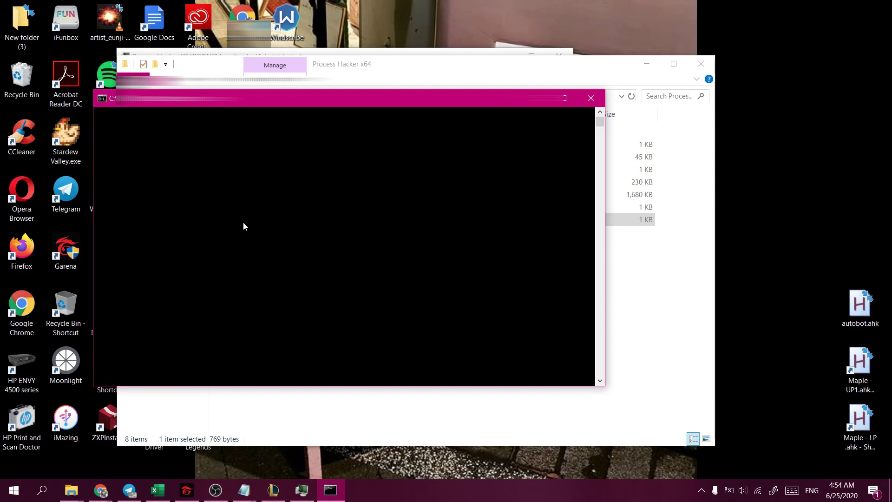
pyautogui.click(591, 98)
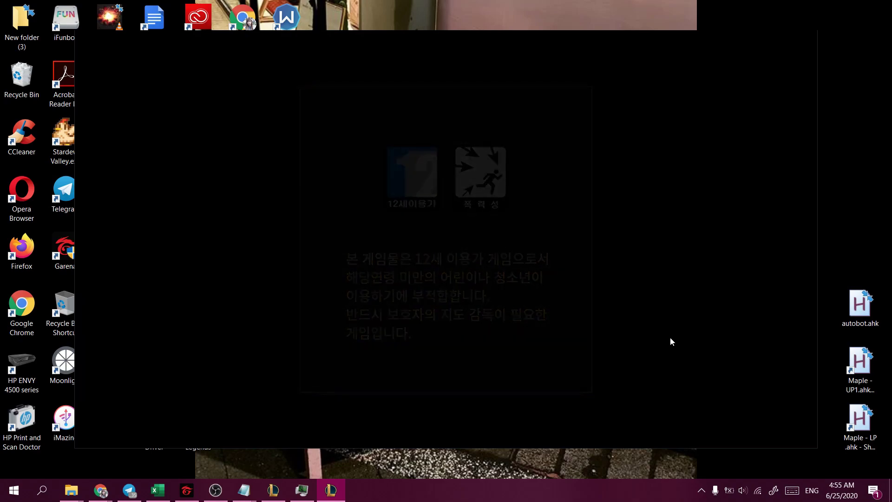
# Create a 연습 모드 practice lobby from the 훈련 tab, start it, and lock in Ryze.
pyautogui.click(151, 52)
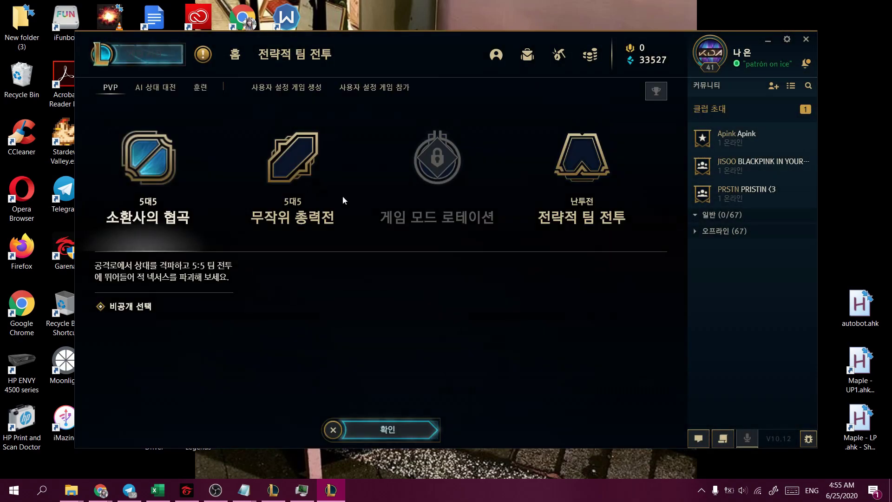
pyautogui.click(201, 88)
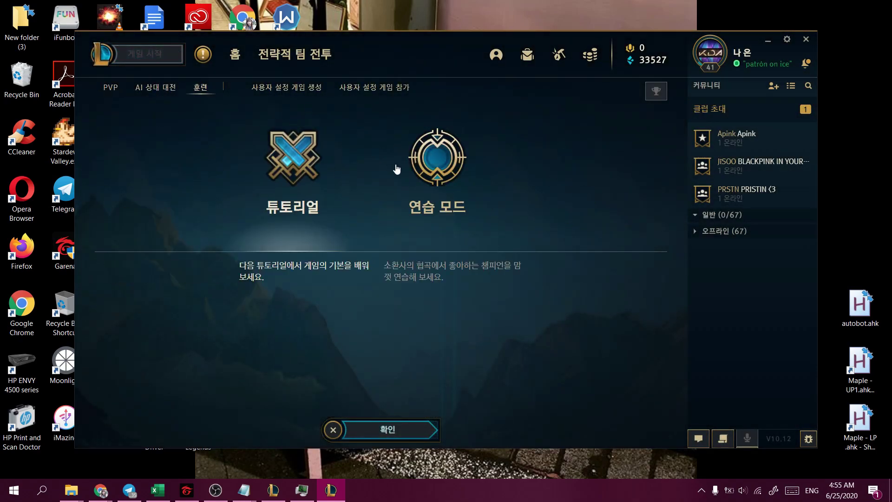
pyautogui.click(405, 423)
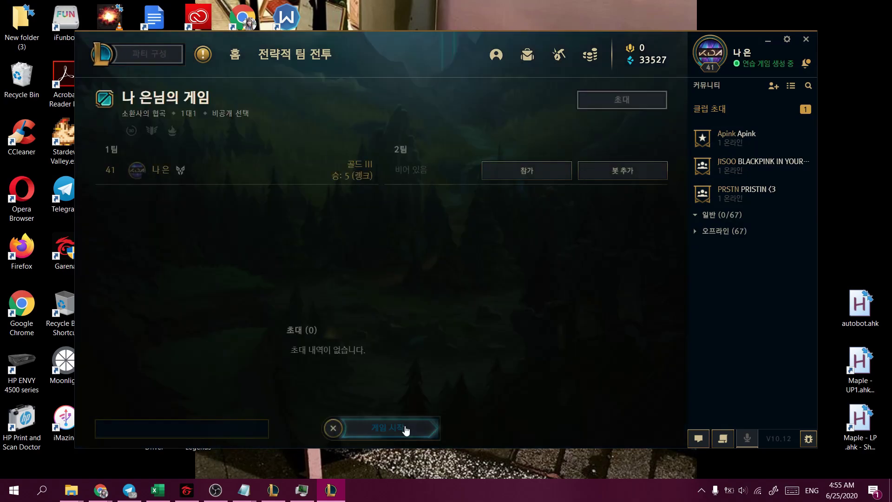
pyautogui.click(406, 425)
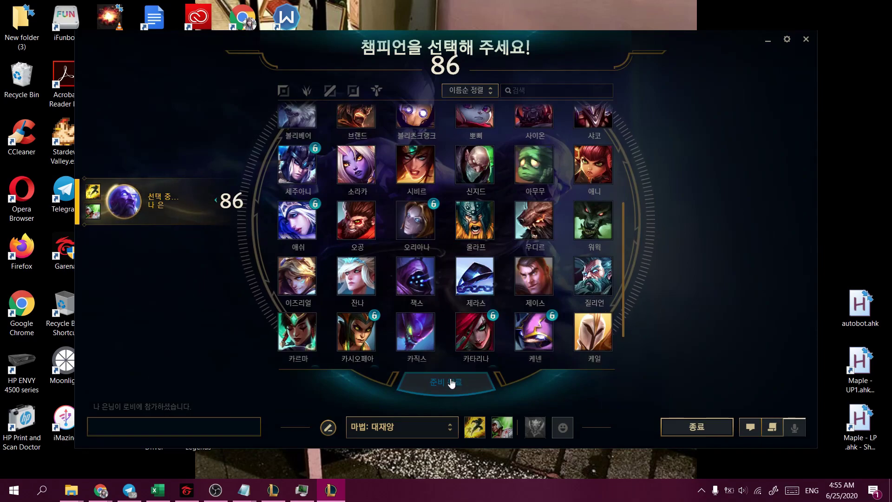
pyautogui.click(449, 380)
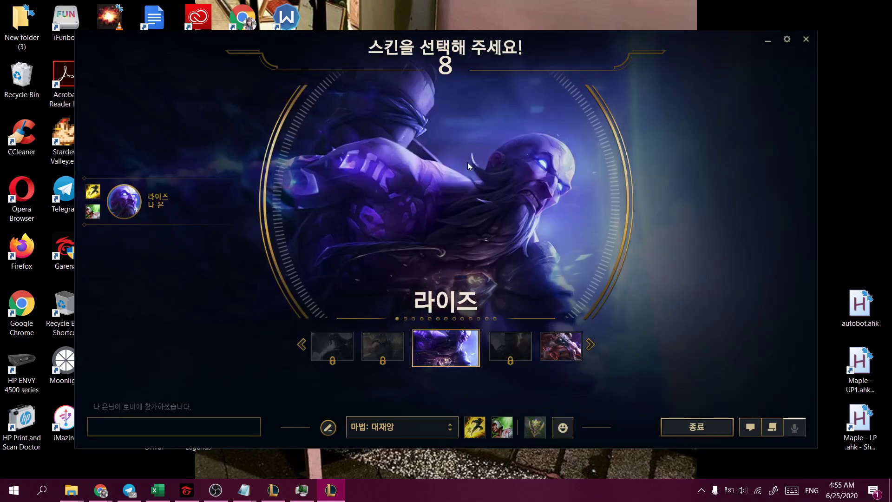
# Choose a different Ryze skin, then walk Ryze across the base once the match loads.
pyautogui.click(560, 346)
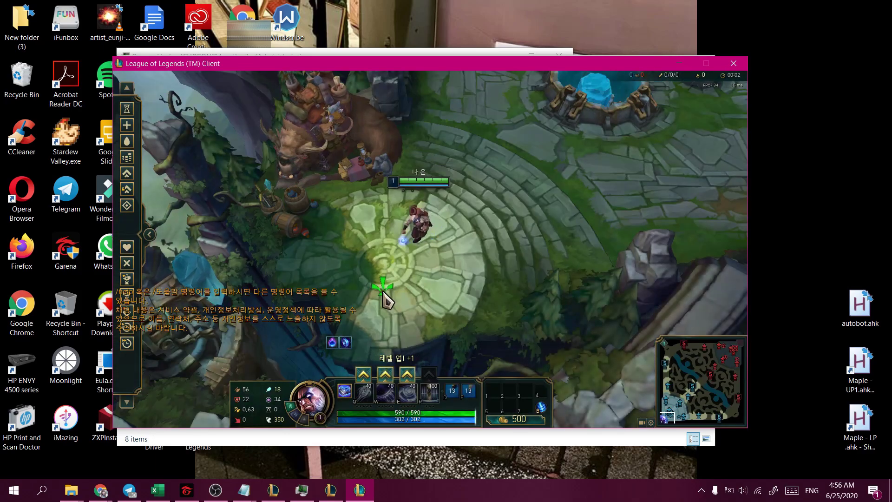
pyautogui.rightClick(301, 255)
pyautogui.rightClick(384, 205)
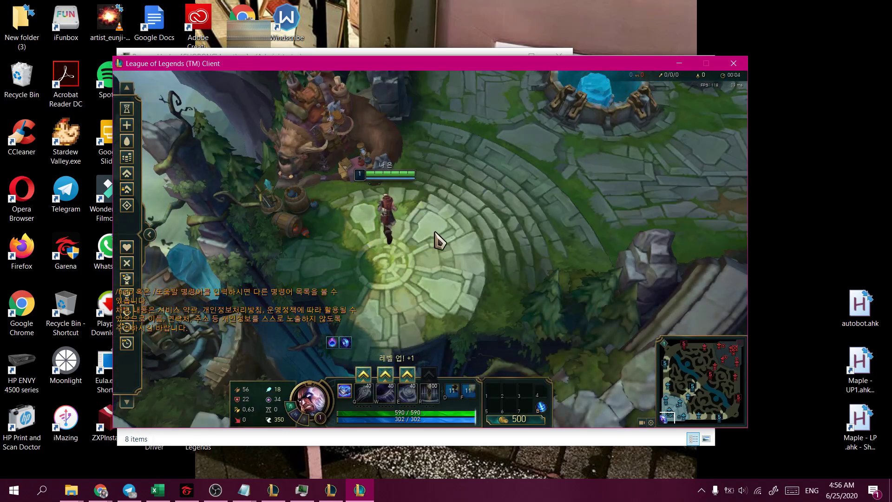
pyautogui.rightClick(403, 264)
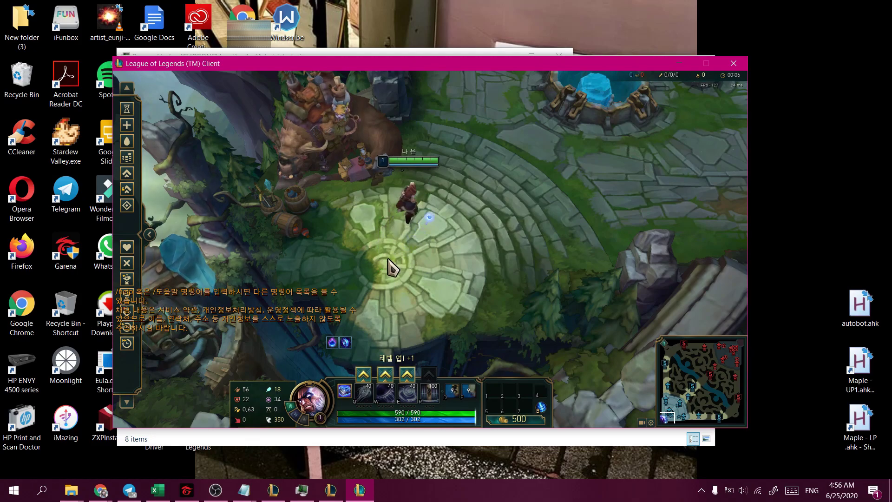
# Walk Ryze back down-left, then request to quit the match with 게임 종료.
pyautogui.rightClick(386, 256)
pyautogui.rightClick(400, 262)
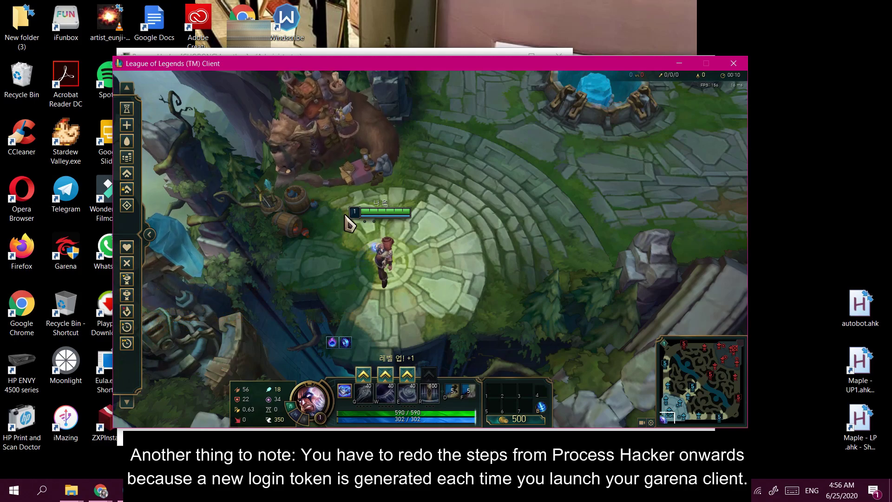
pyautogui.press('Escape')
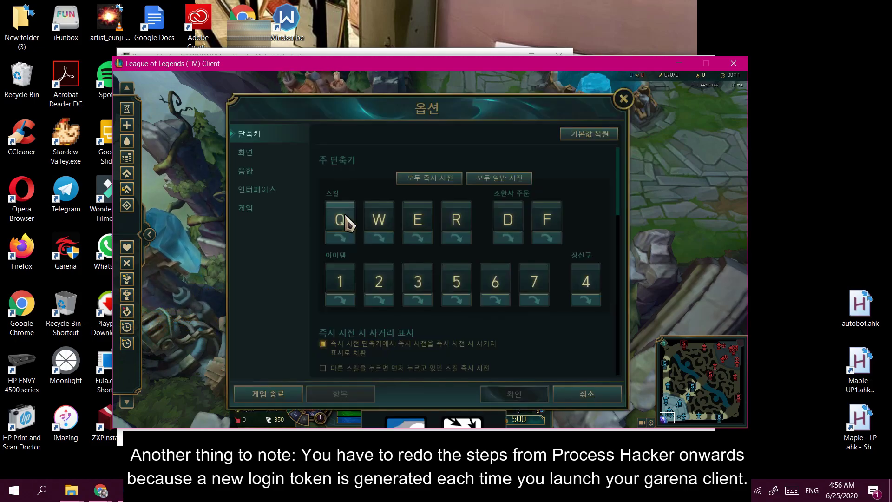
pyautogui.click(283, 398)
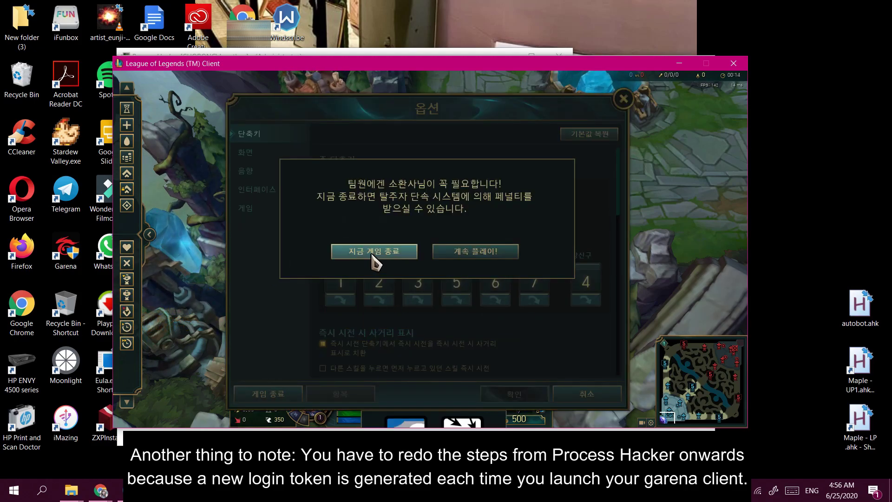